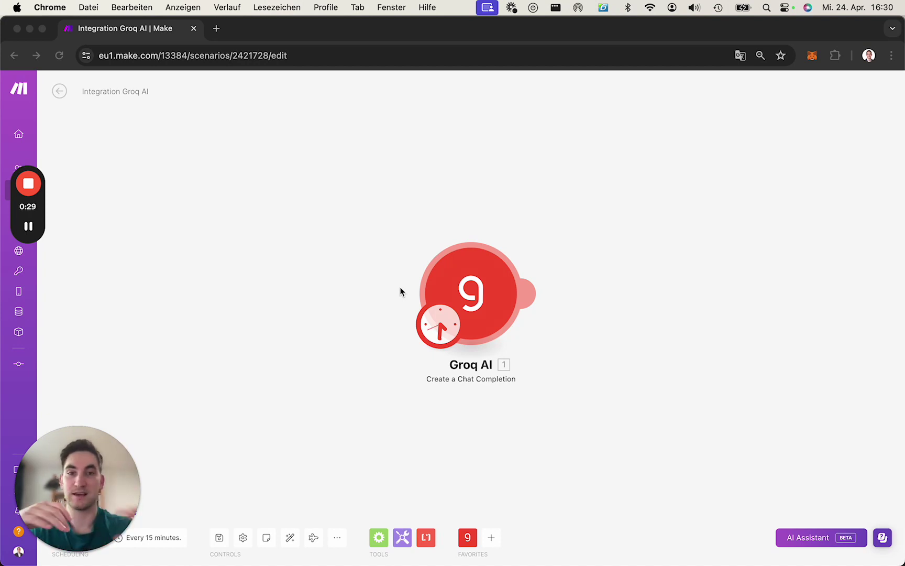
left_click(468, 539)
left_click(754, 400)
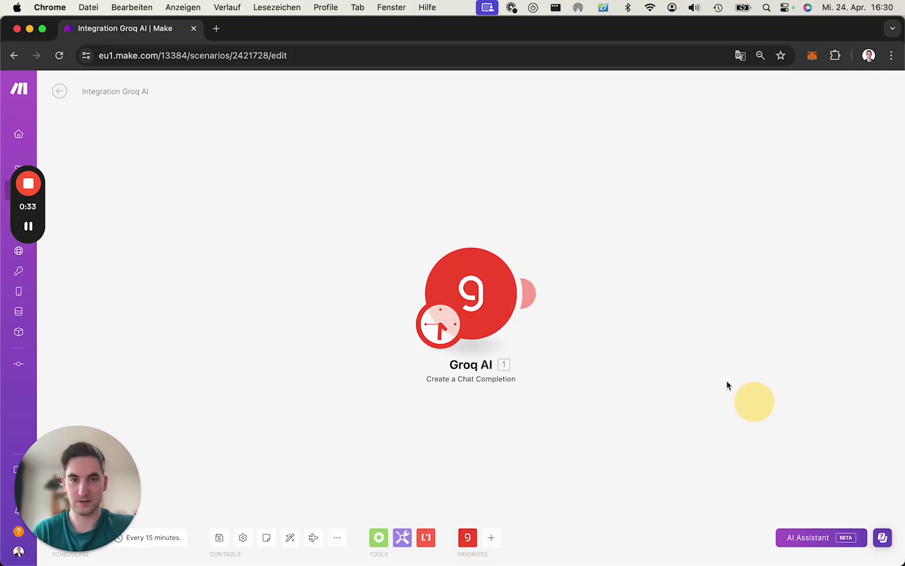
double_click(608, 297)
type("gro")
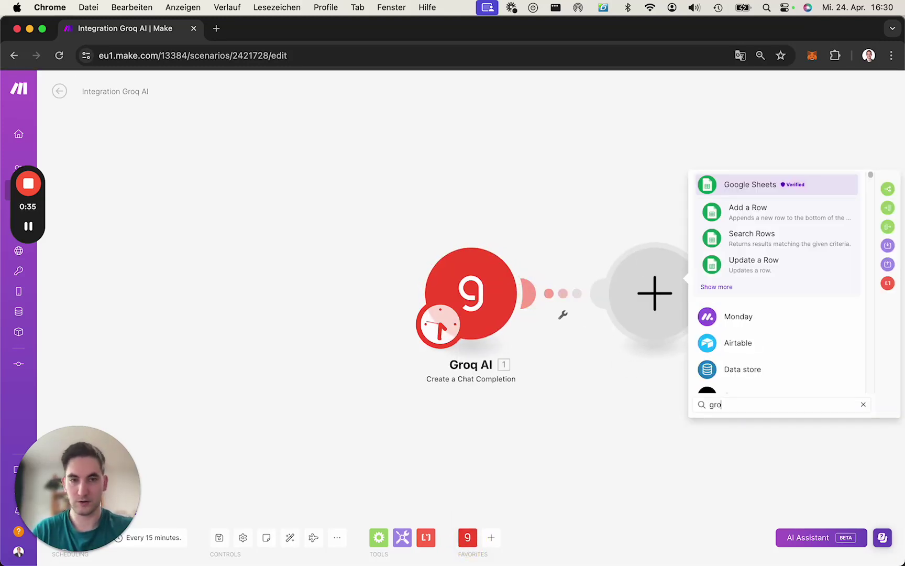
type("q")
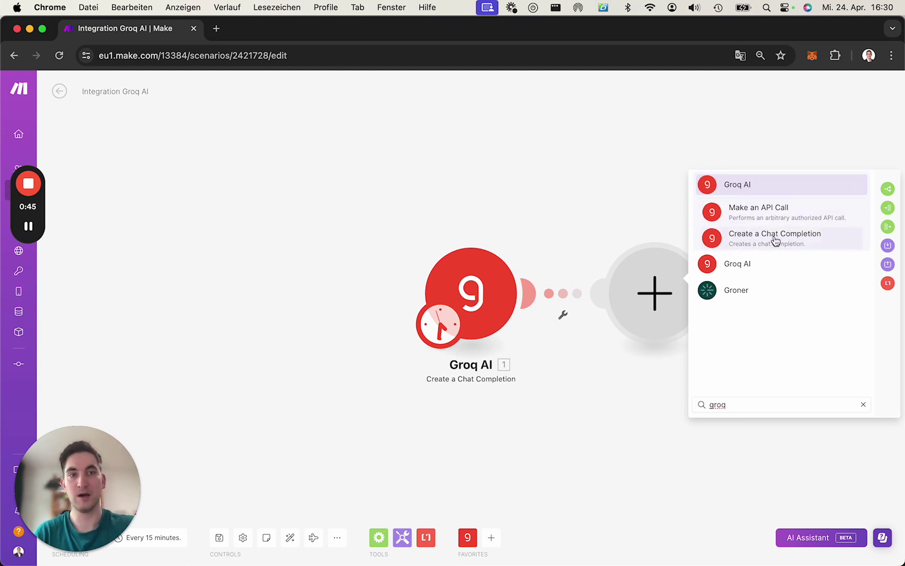
key("Escape")
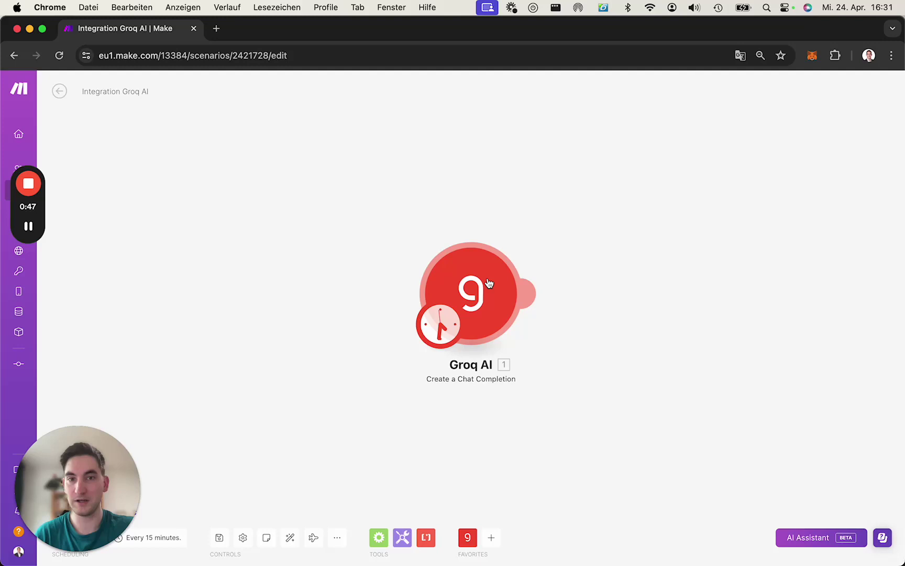
Open the Groq AI module and start a new connection named 'My Groq AI connection'
left_click(481, 287)
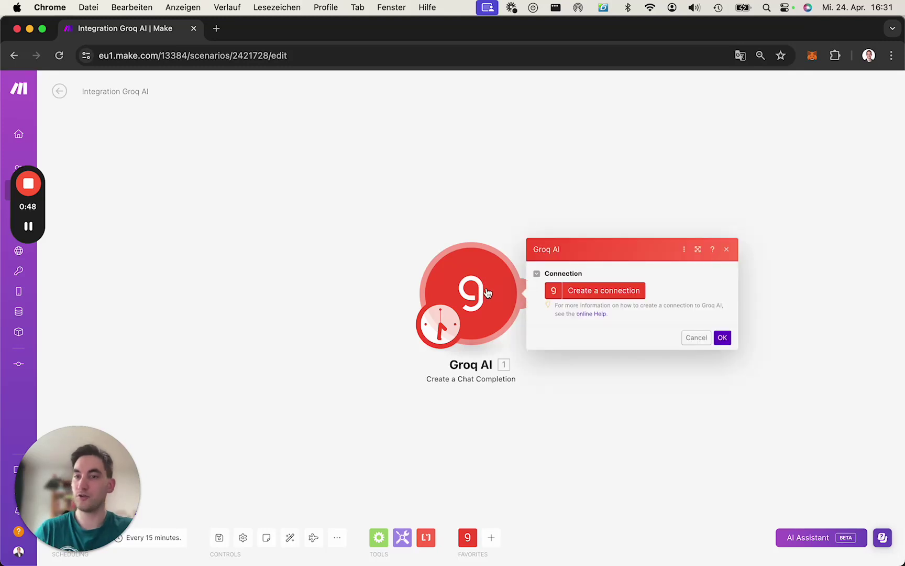
left_click(617, 292)
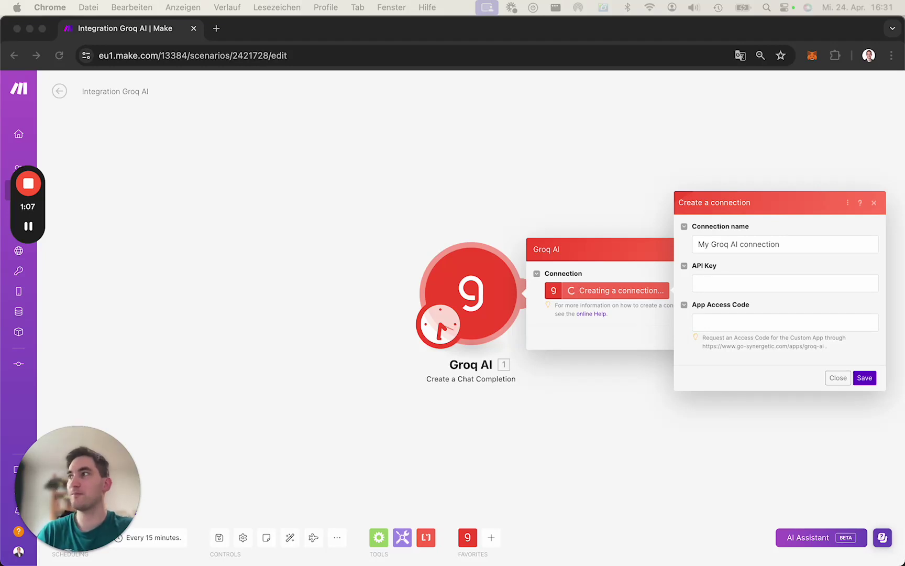
Paste the API key and App Access Code into 'My Groq AI connection' and save it
left_click(760, 283)
key("super+v")
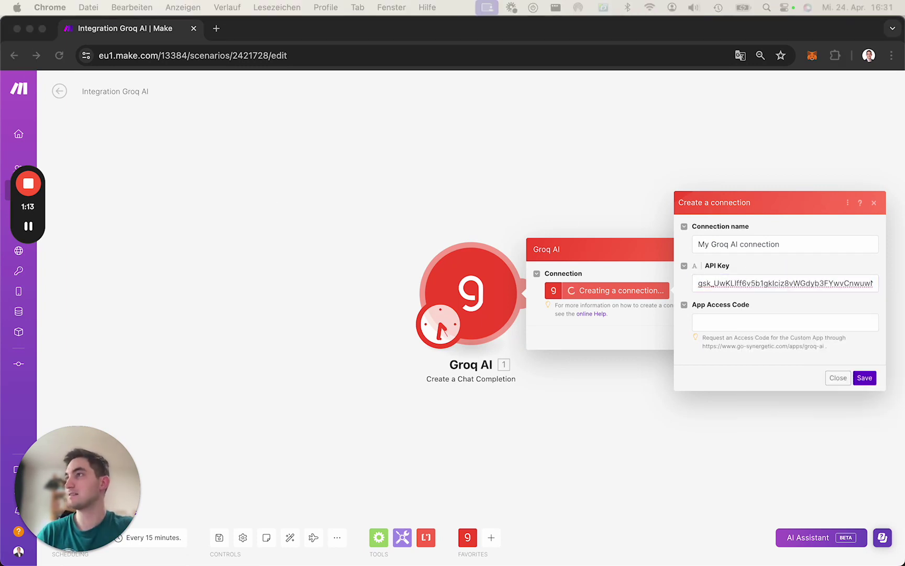
left_click(792, 322)
key("super+v")
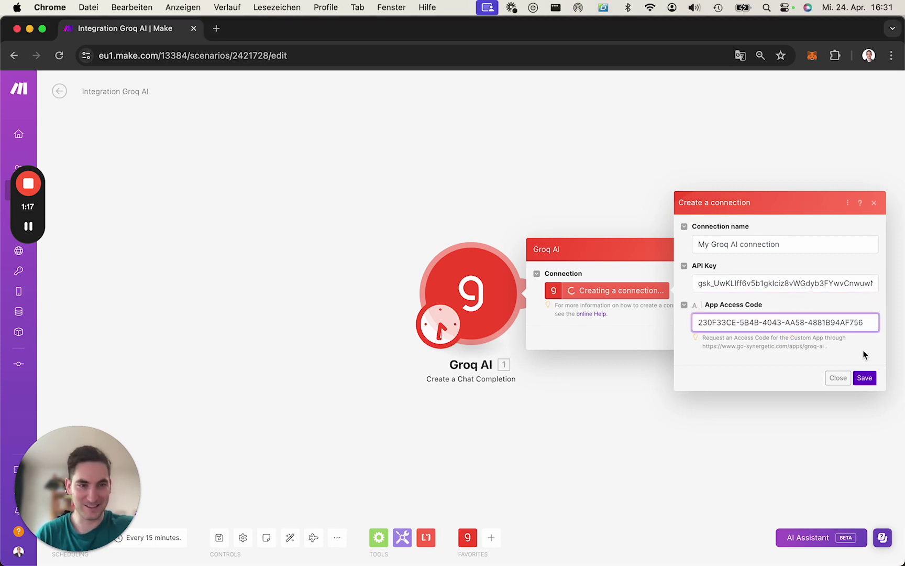
left_click(865, 377)
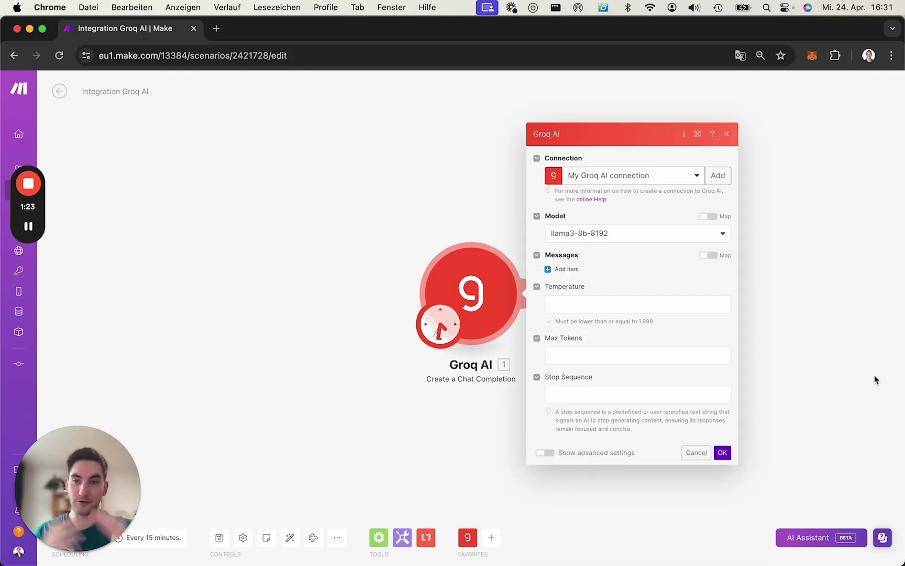
Select the llama3-70b-8192 model and add an empty first item under Messages
left_click(638, 232)
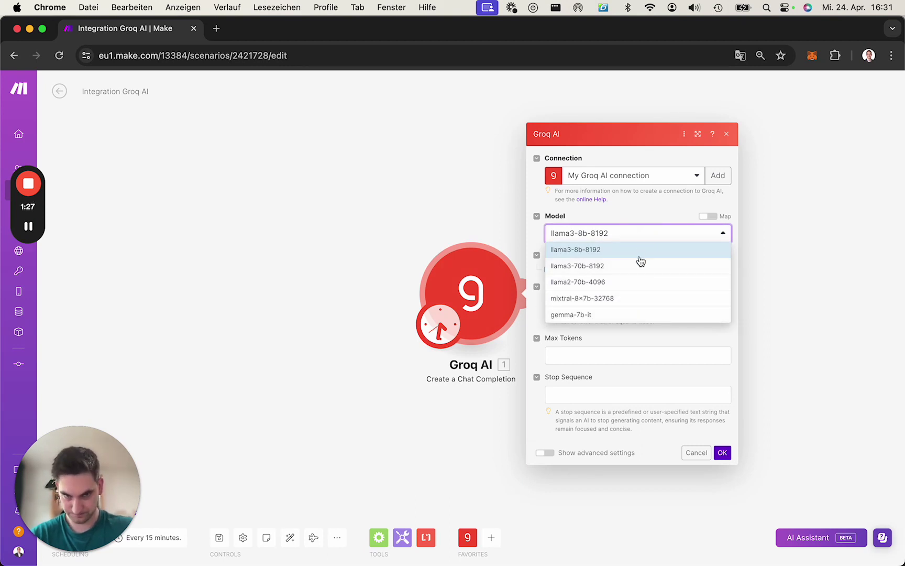
left_click(604, 271)
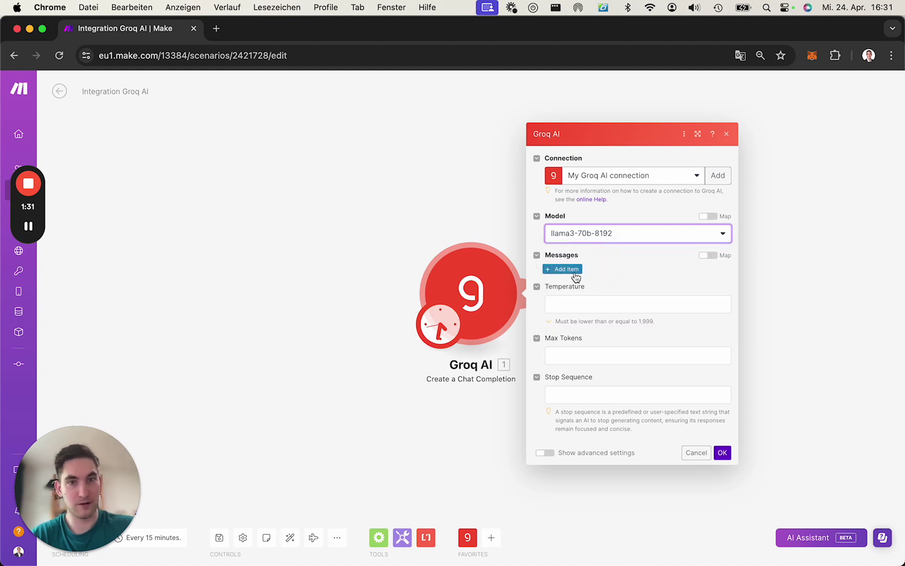
left_click(560, 269)
Enter the question about boosting business efficiency with Make.com as a User message and confirm
left_click(599, 253)
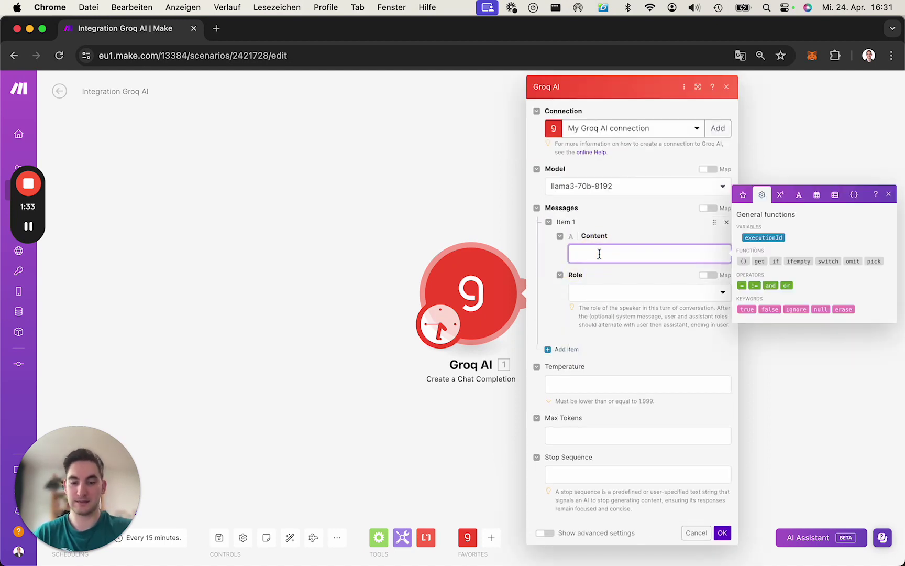
type("What")
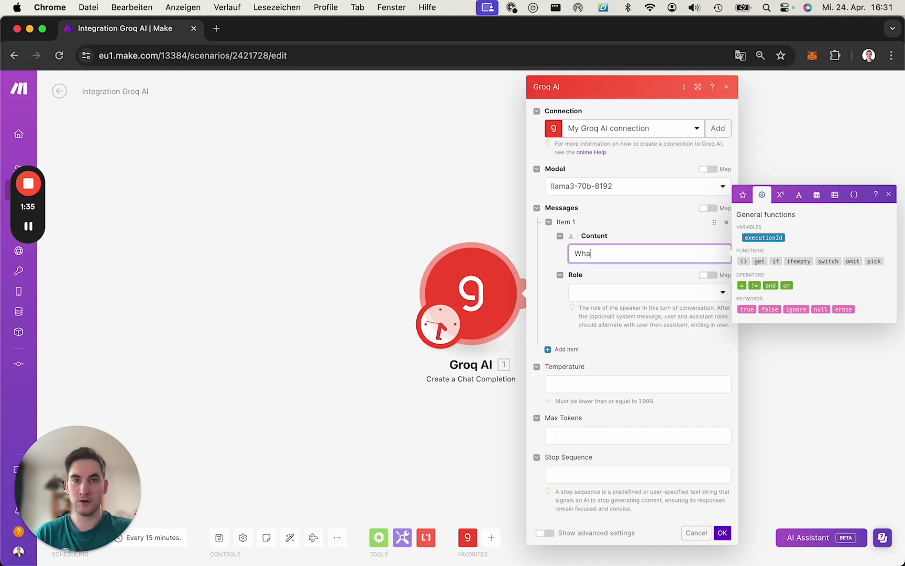
key("BackSpace")
key("BackSpace")
type("How can")
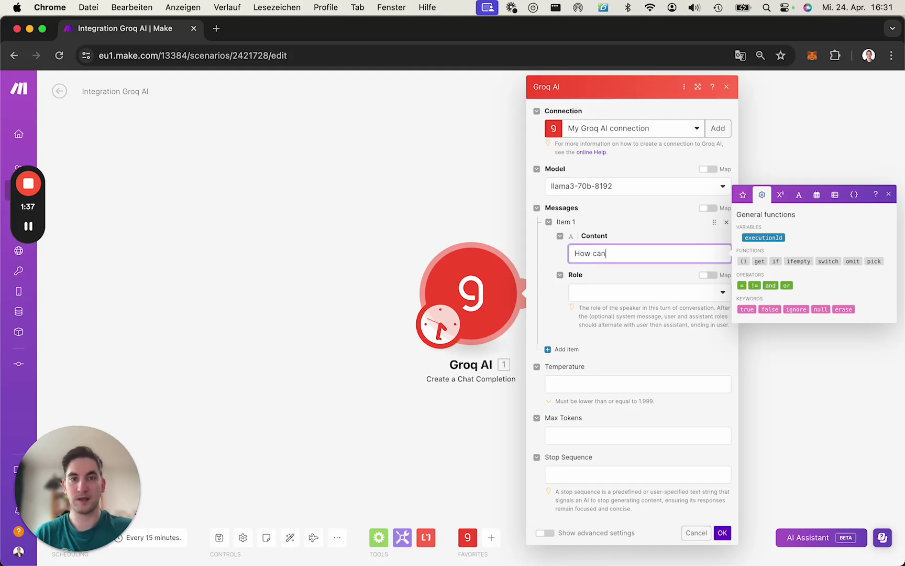
type(" we use the au")
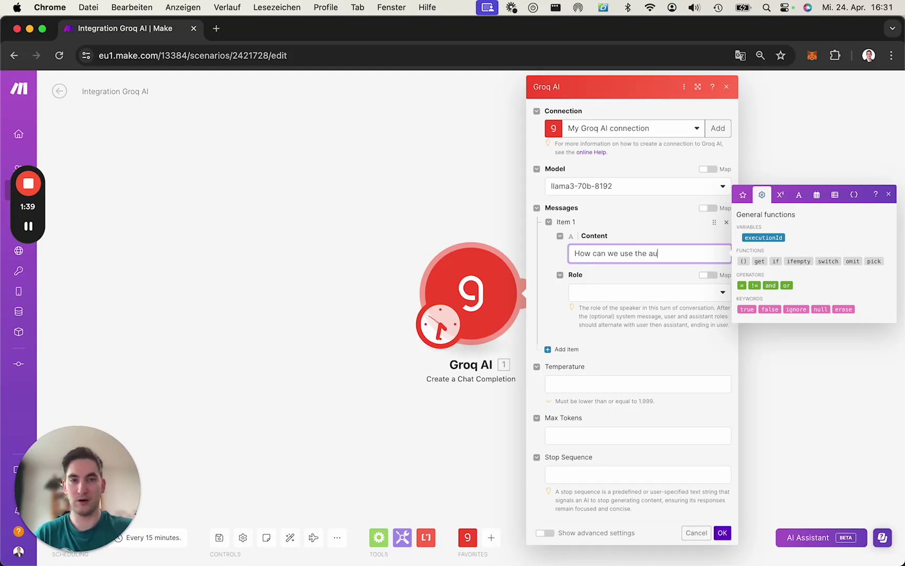
type("tomation platform Make.com t")
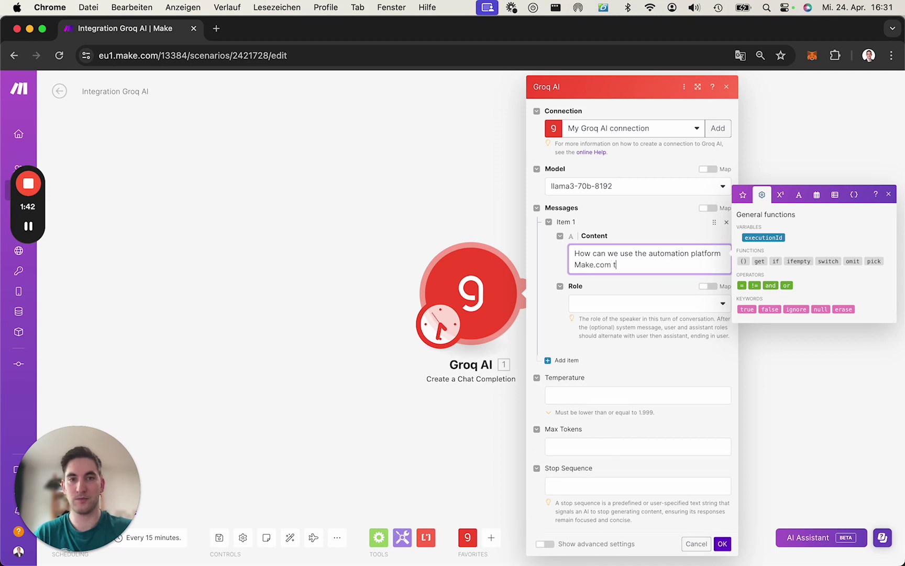
type("o ")
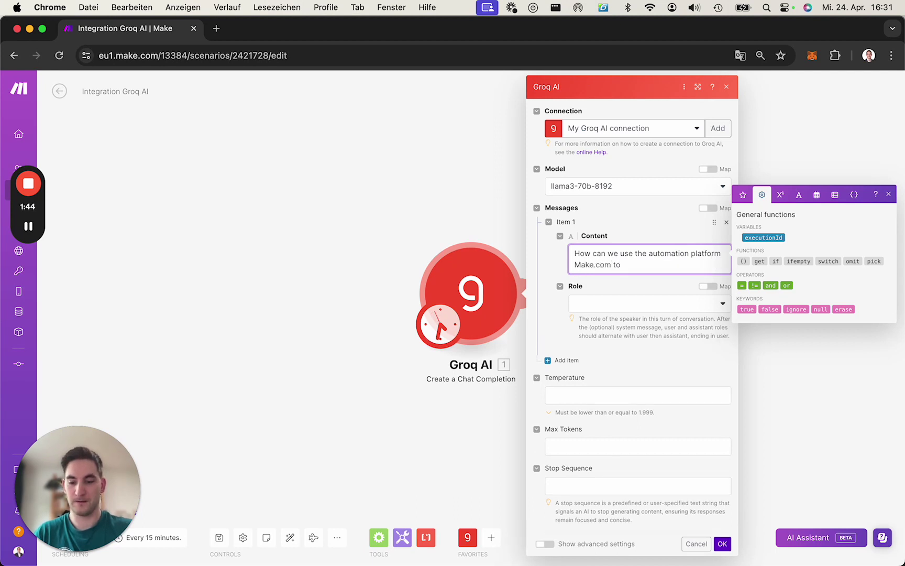
type("increase the eff")
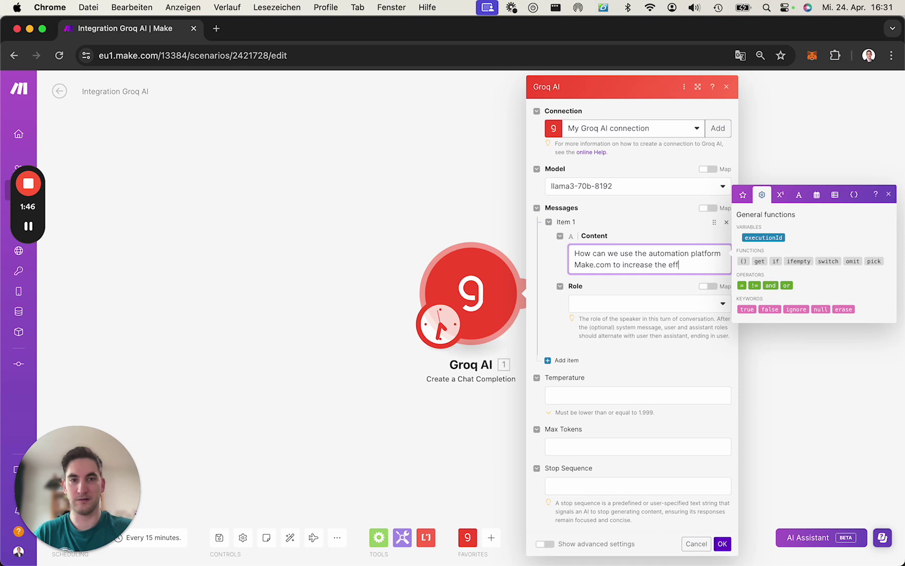
type("icenc")
type("y ")
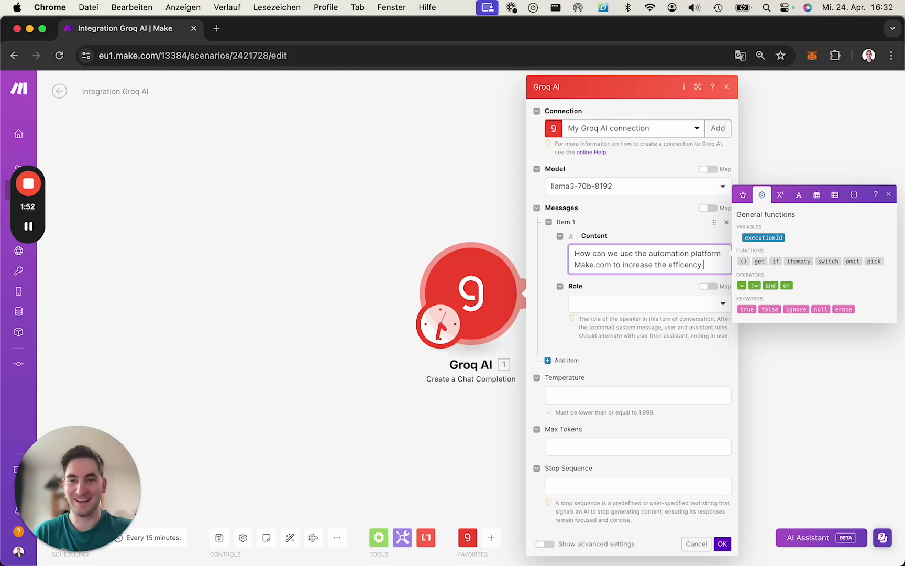
type("of my business?")
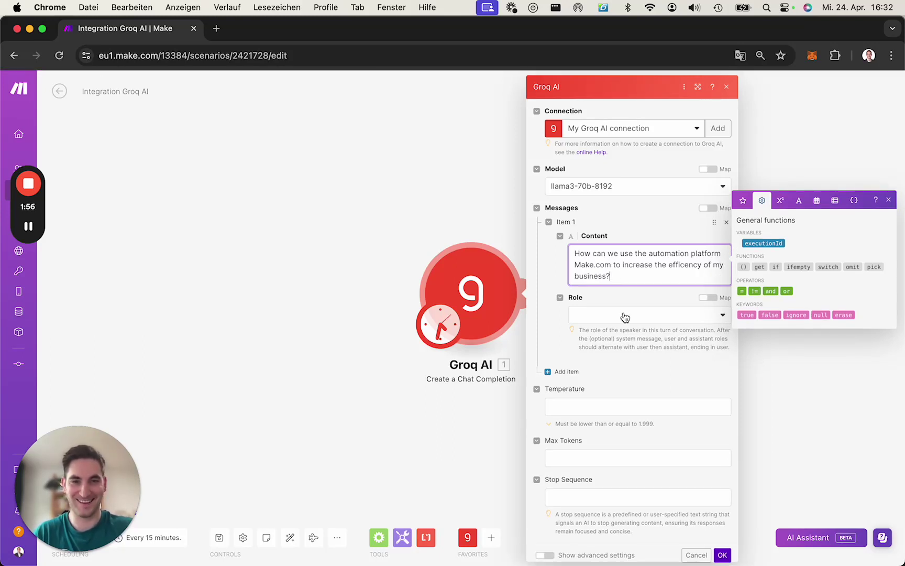
left_click(647, 314)
left_click(665, 327)
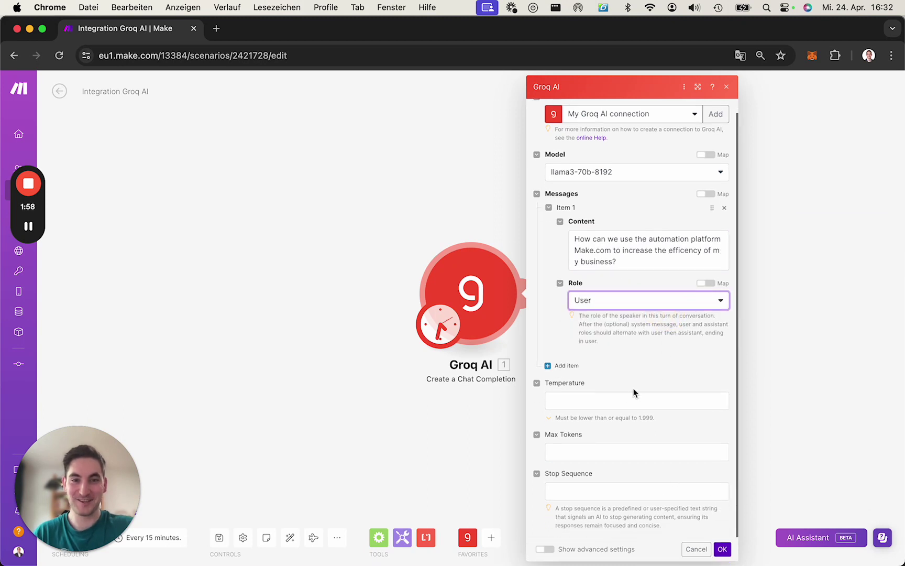
left_click(722, 549)
Run only the Groq AI module once and open its run results
right_click(471, 294)
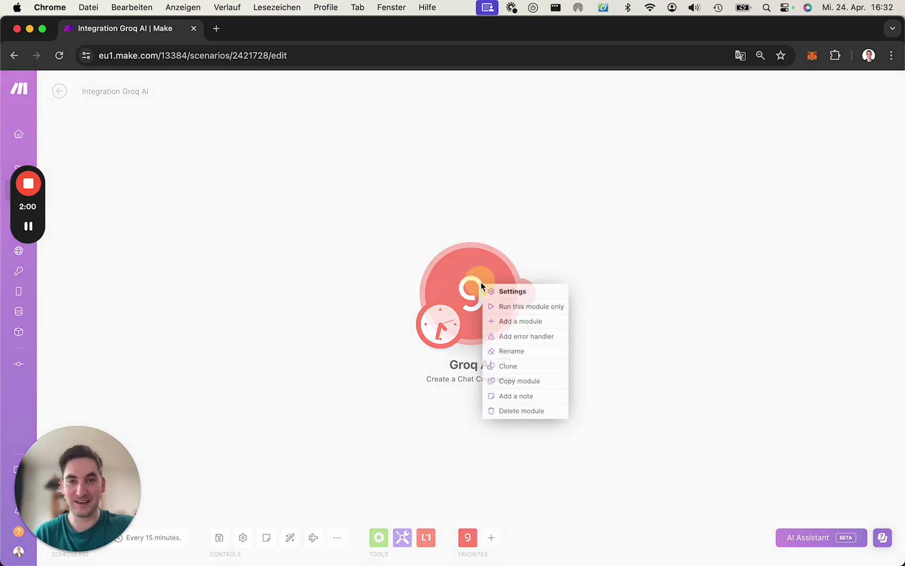
left_click(530, 304)
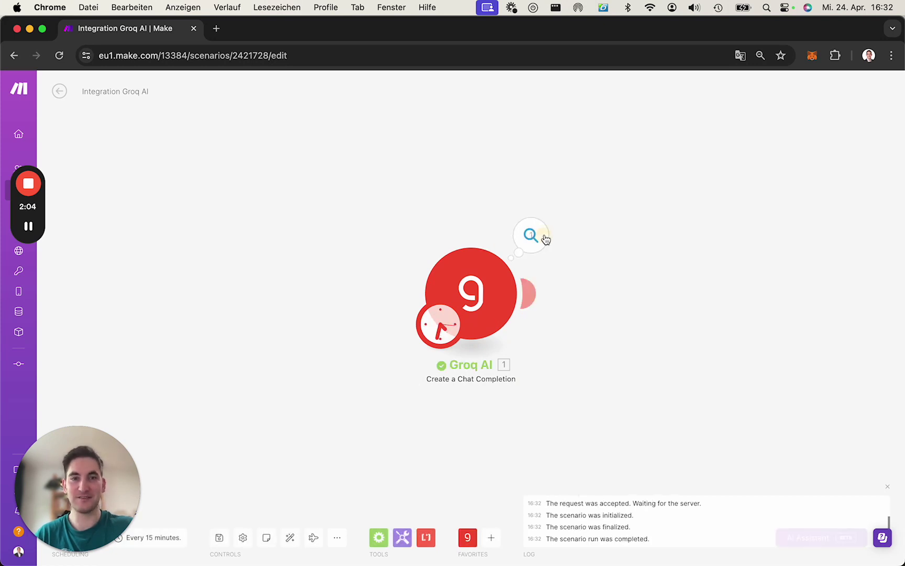
left_click(530, 234)
Expand Choices > 1 > Message > Content to read the answer, then close the run details
left_click(629, 296)
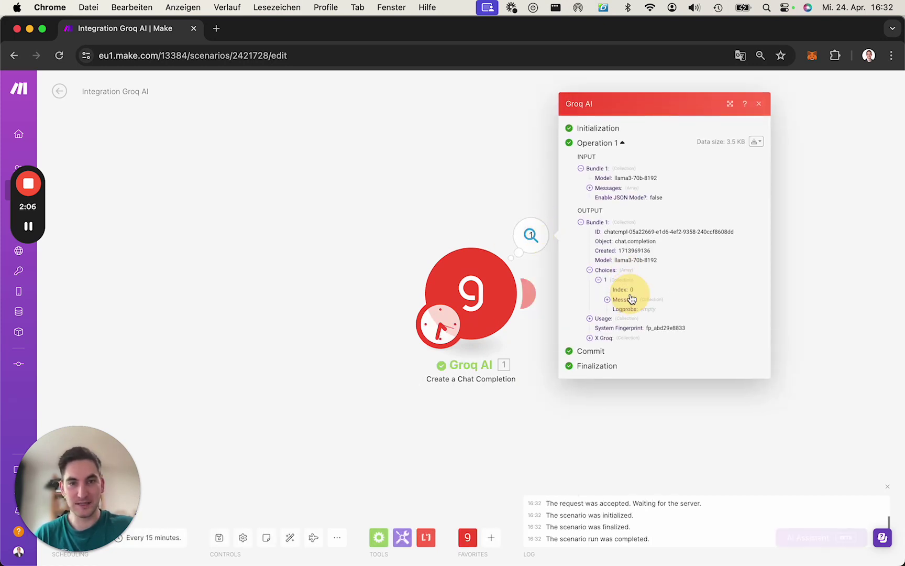
left_click(625, 297)
left_click(656, 305)
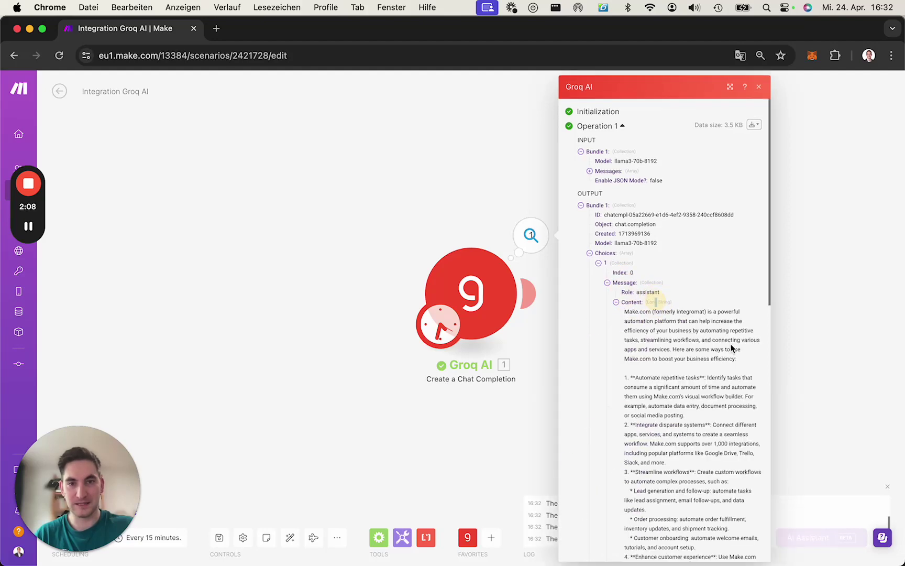
scroll(668, 329, "down", 5)
scroll(670, 330, "down", 5)
scroll(670, 329, "down", 3)
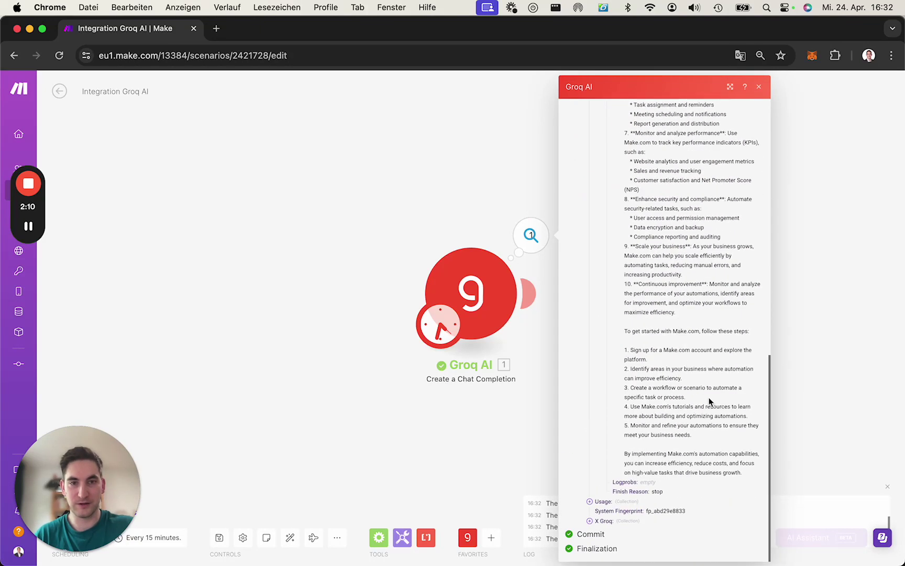
mouse_move(754, 474)
left_mouse_down()
mouse_move(656, 308)
mouse_move(625, 271)
left_mouse_up()
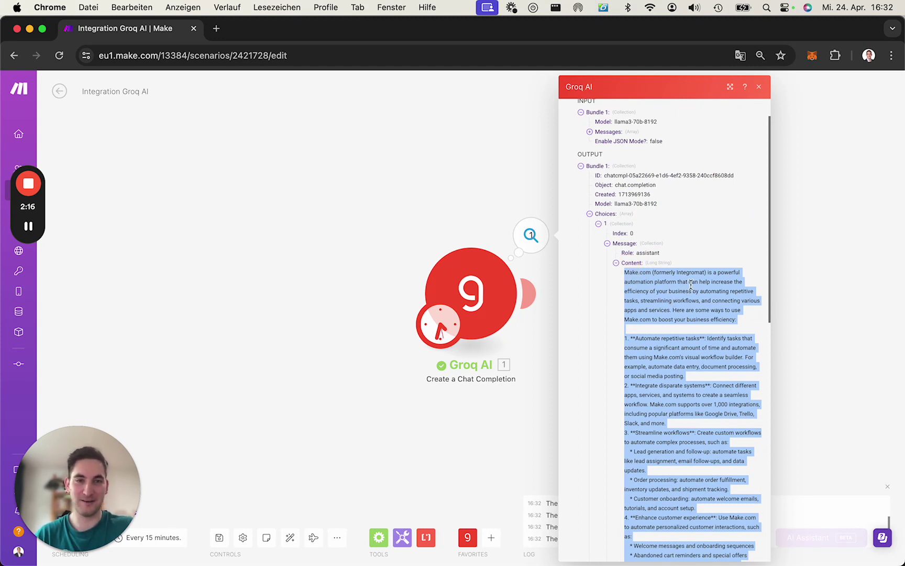
left_click(442, 191)
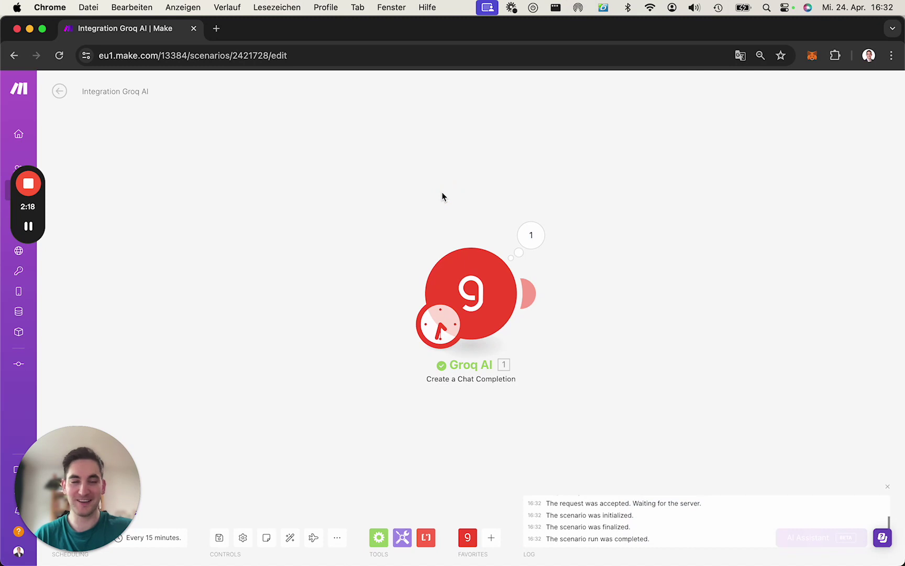